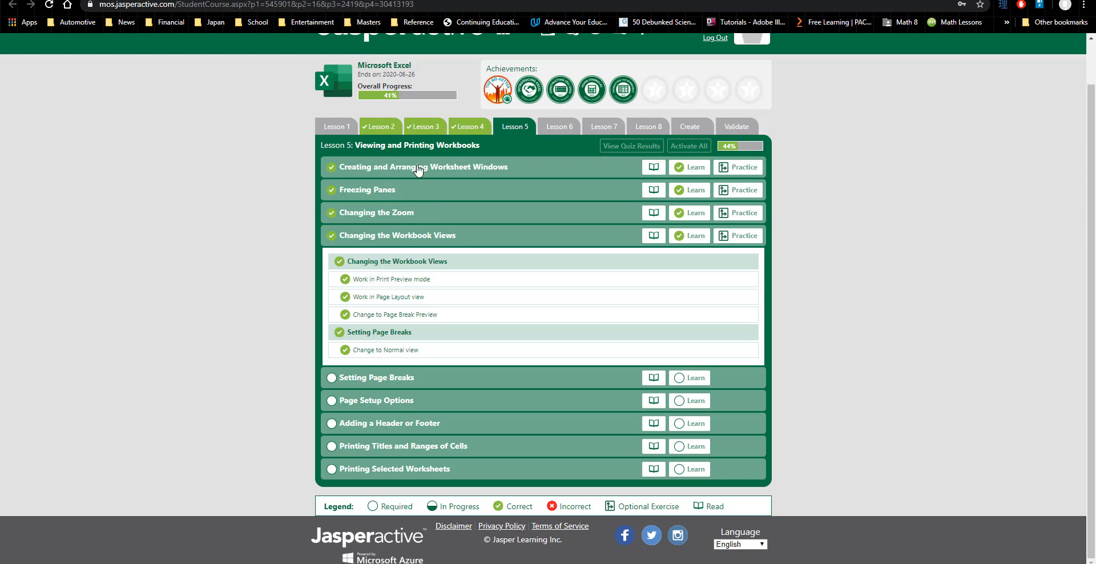
Expand the Creating and Arranging Worksheet Windows and Freezing Panes topics in Lesson 5 and review the lesson's topic list.
click(419, 168)
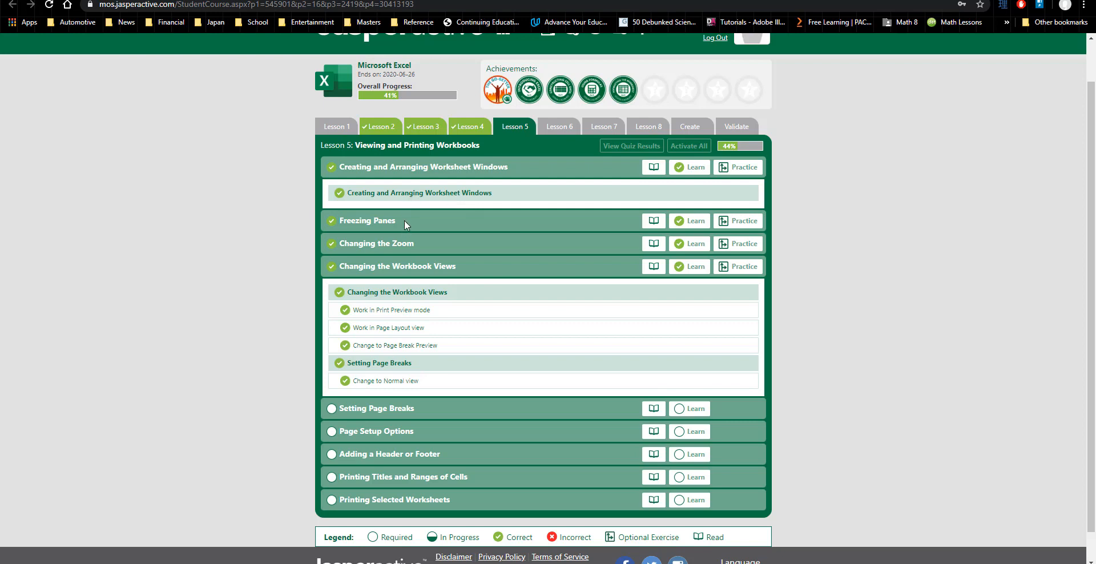
click(370, 226)
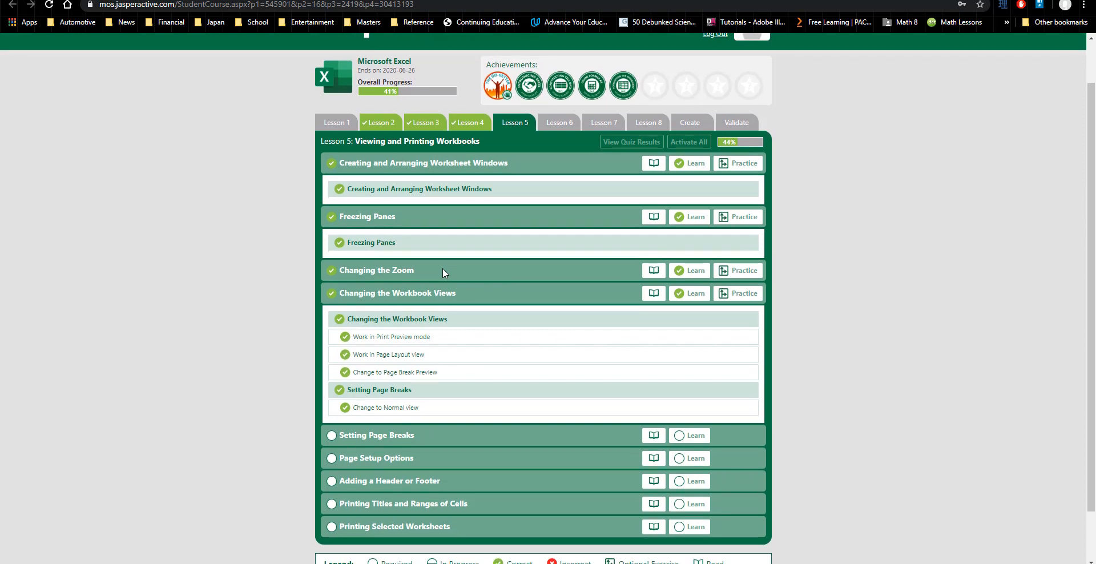
scroll(443, 268, down, 1)
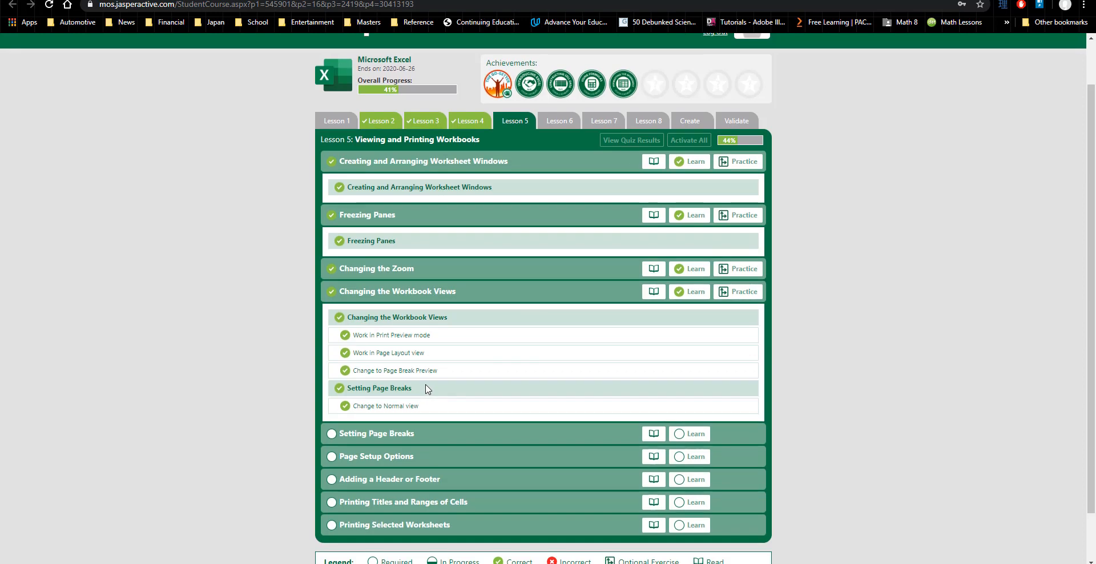
scroll(430, 386, down, 1)
scroll(426, 386, down, 1)
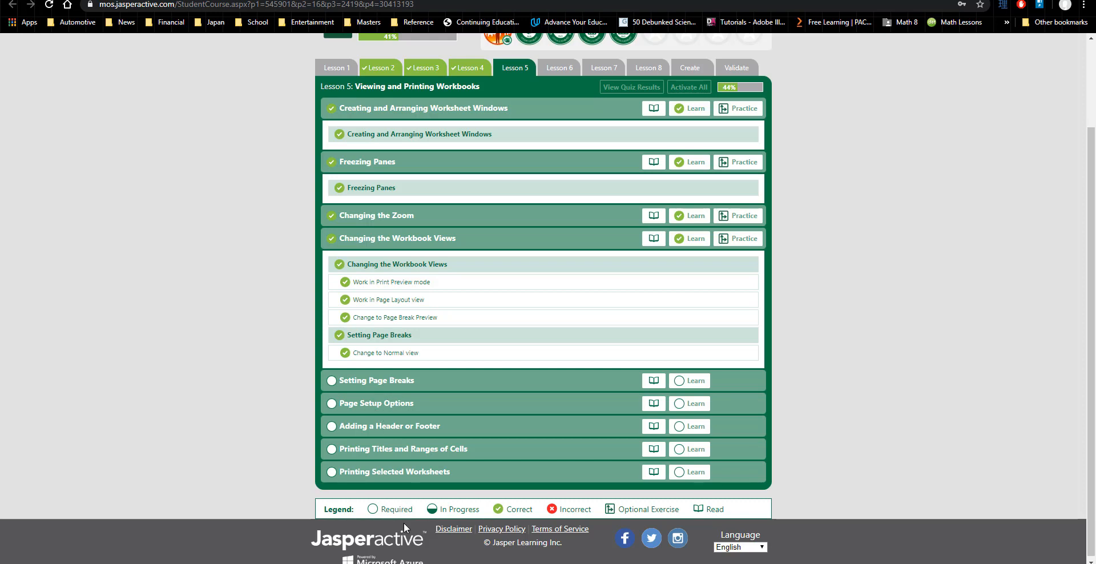
Switch to the Quarterly Income Statement workbook in Excel and show the Insert commands in a maximized window.
click(583, 562)
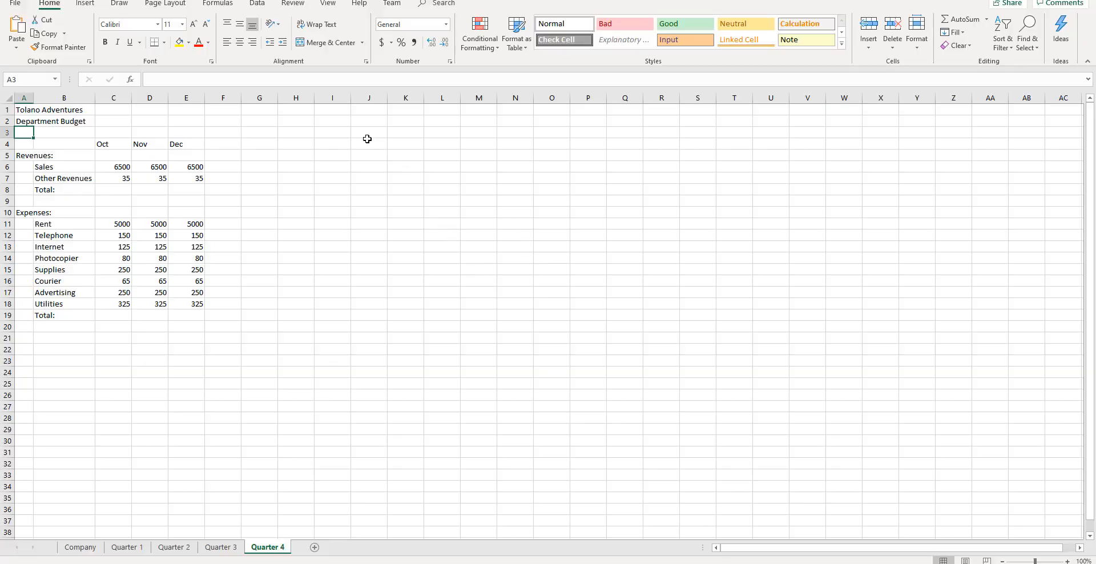
click(86, 5)
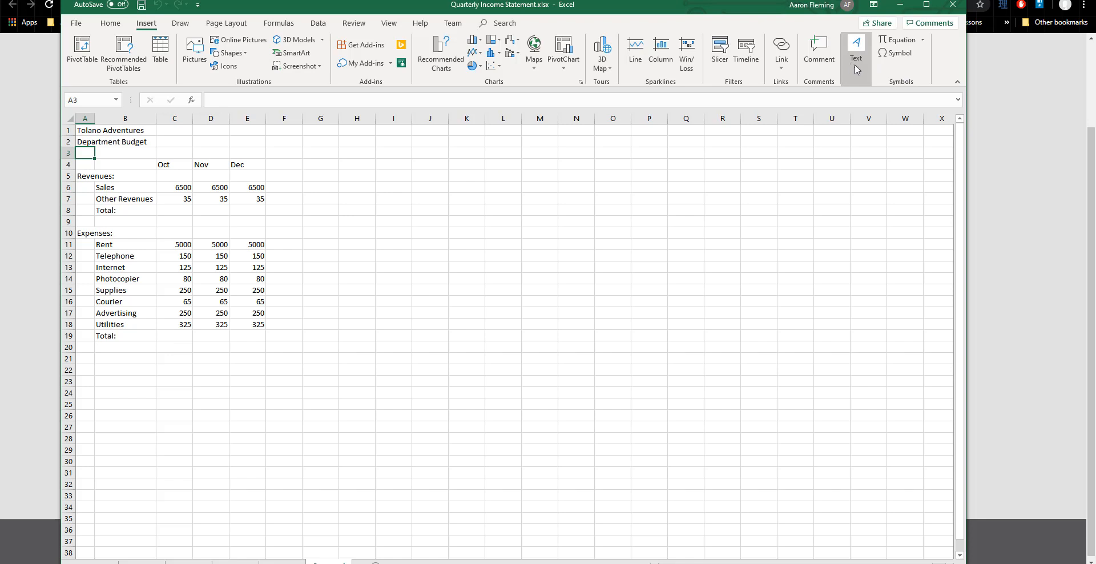
click(927, 5)
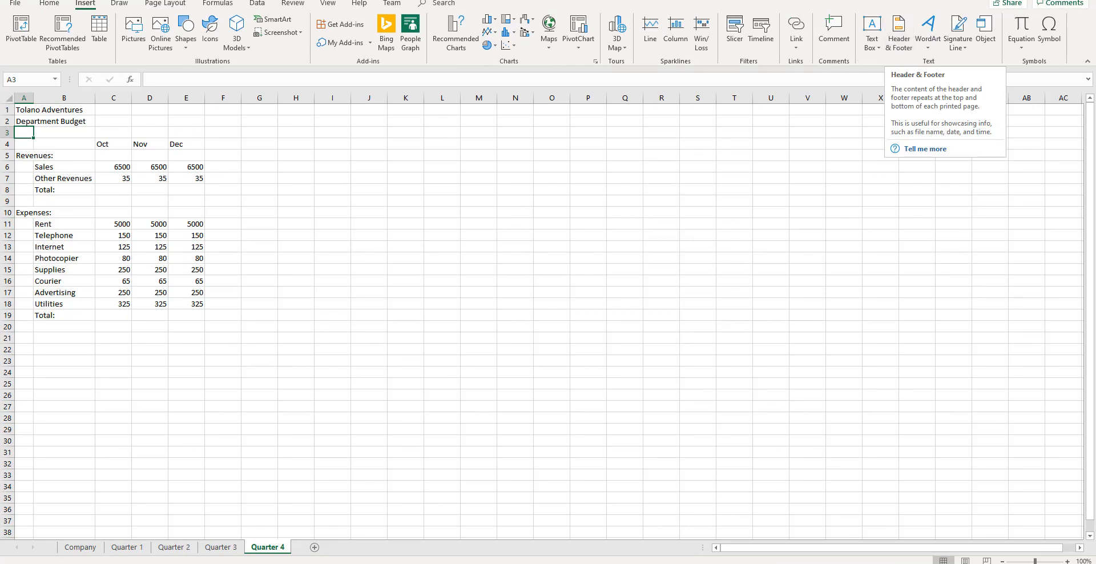
Restore the workbook window, narrow it to less than half its width, and look through the condensed Insert commands.
click(1057, 0)
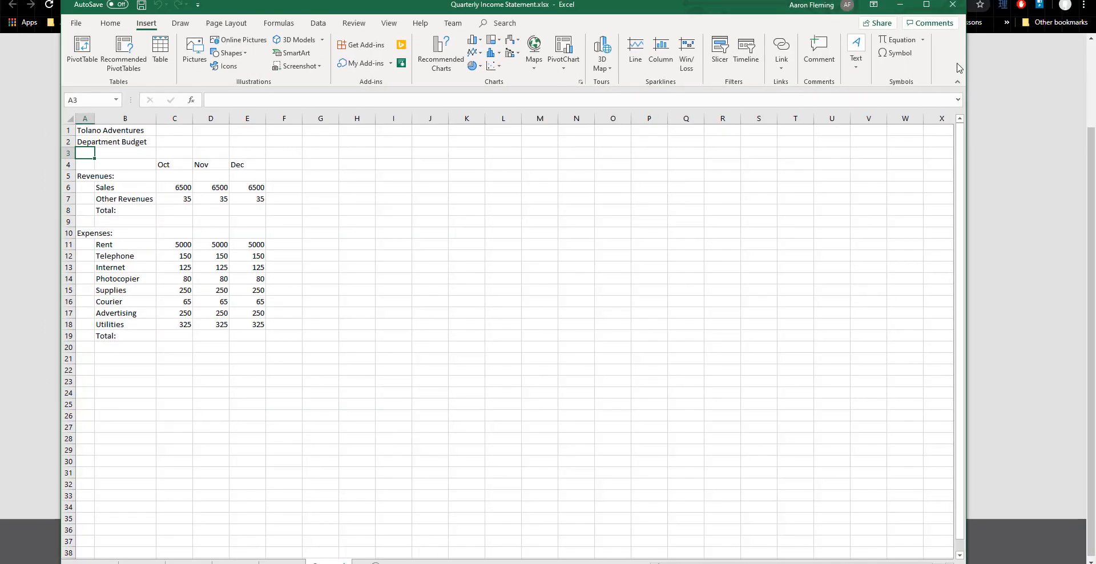
drag(959, 67, 450, 67)
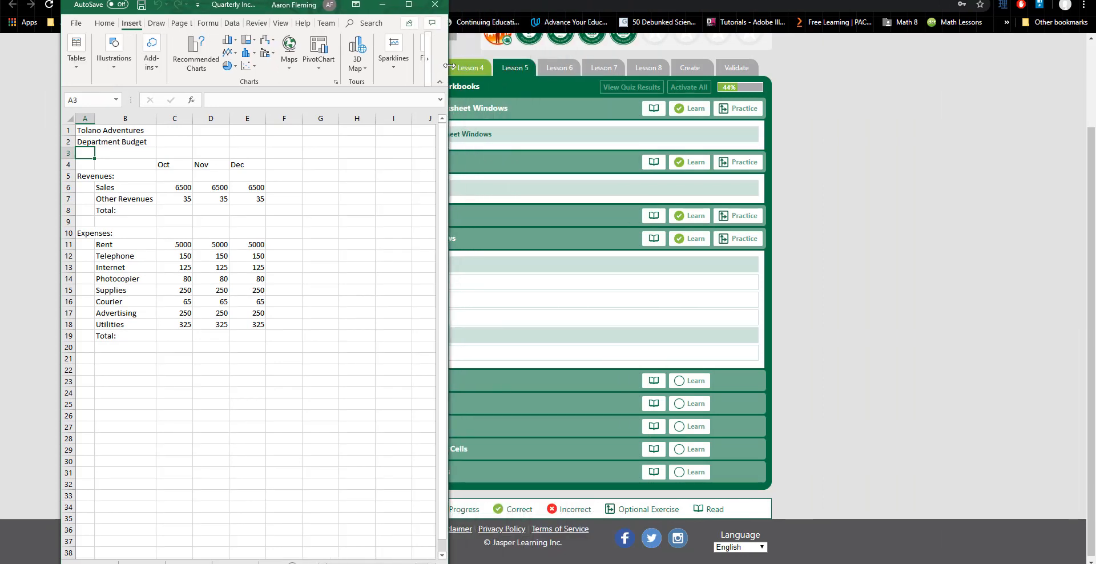
click(427, 57)
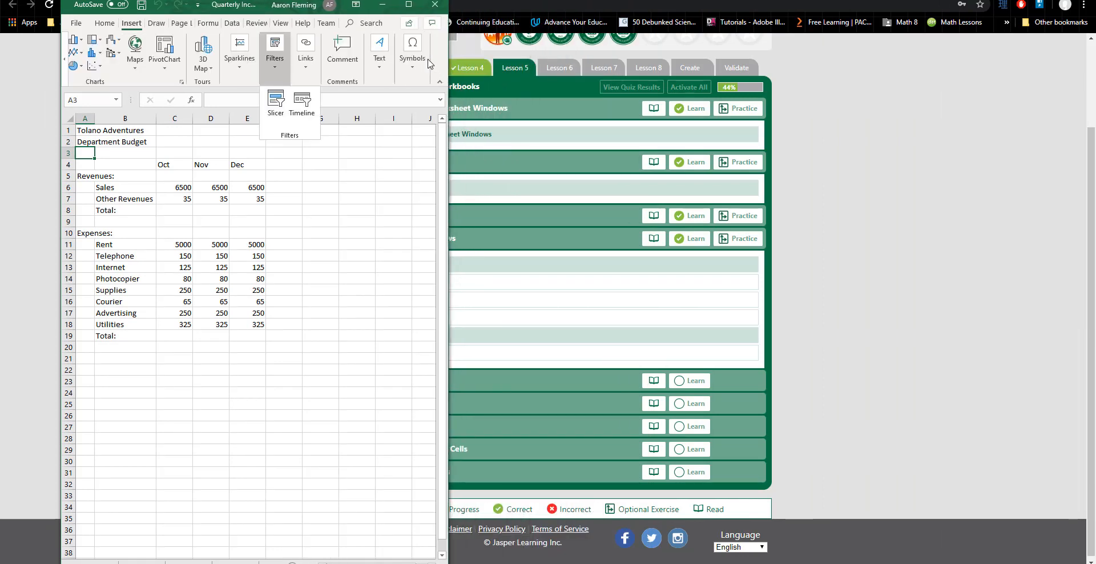
Collapse the ribbon and bring it back with the Show Tabs and Commands display option.
click(440, 81)
click(441, 81)
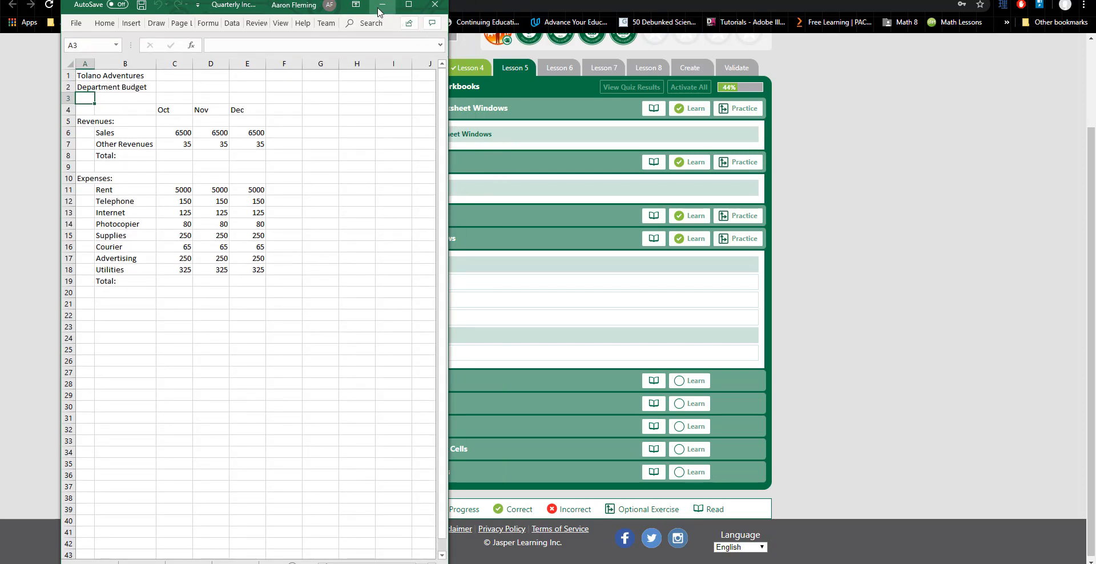
click(356, 6)
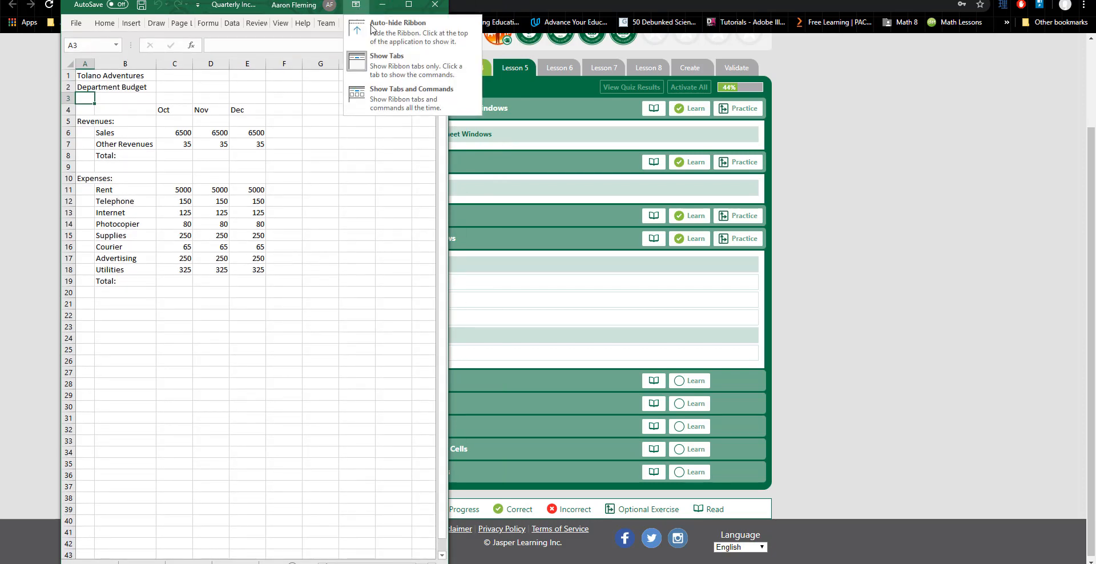
click(406, 93)
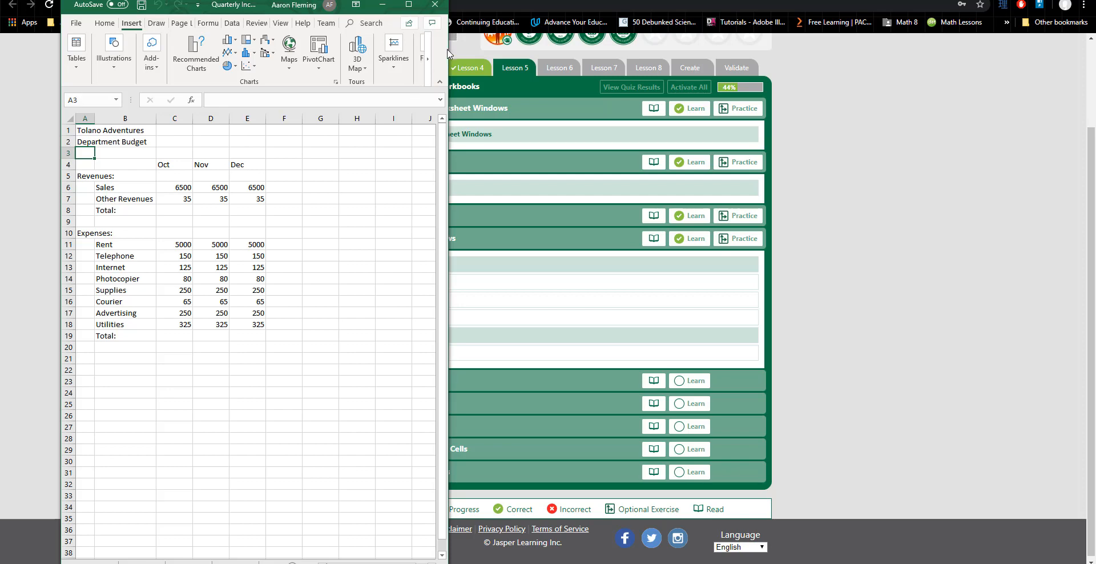
Widen the restored workbook window to compare the Insert commands and maximize the window.
click(409, 4)
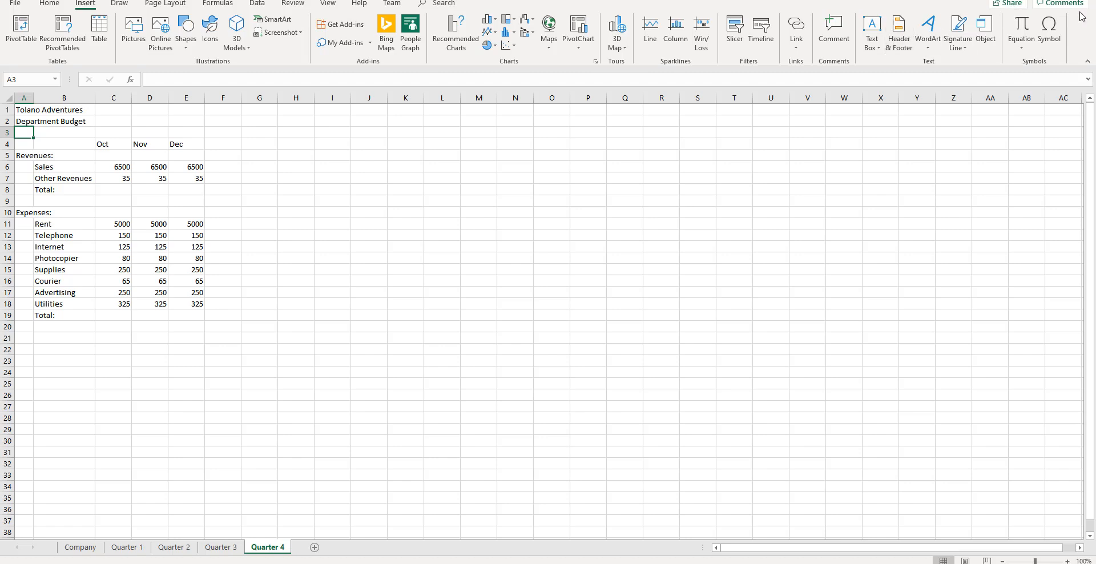
click(1057, 0)
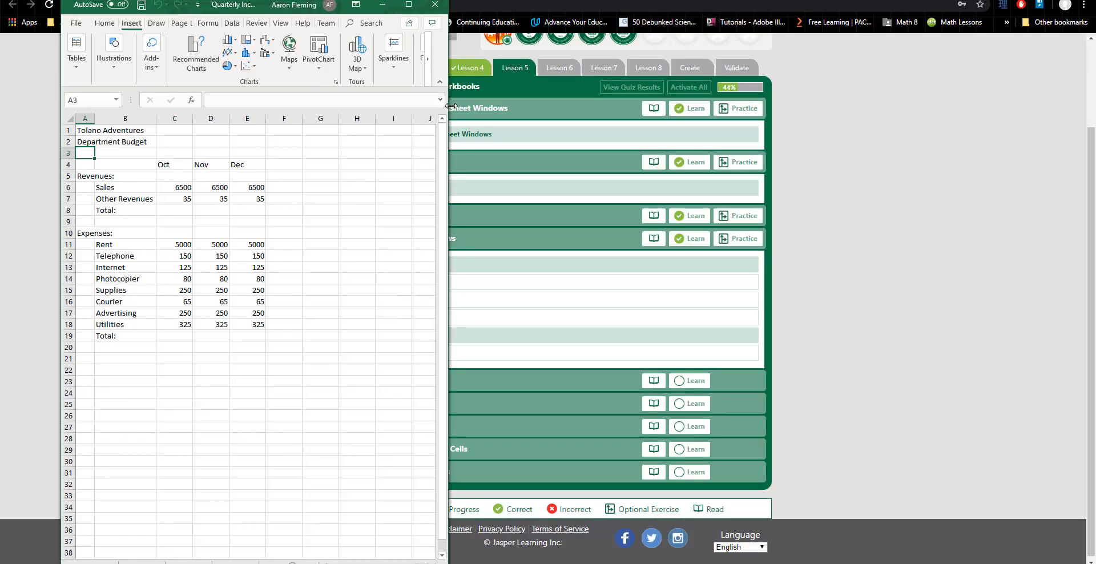
drag(452, 87, 910, 116)
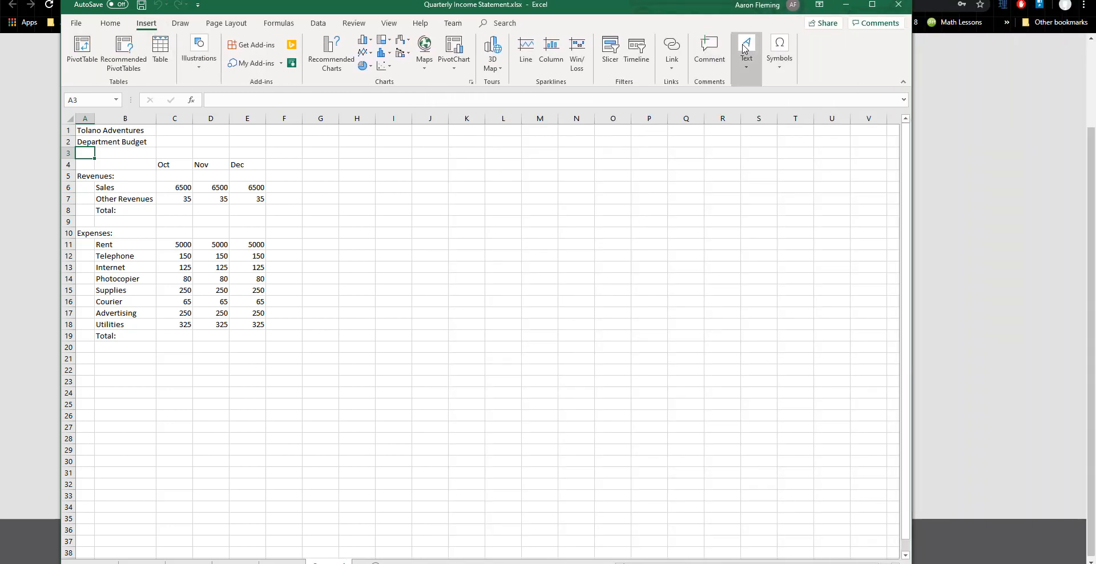
click(872, 5)
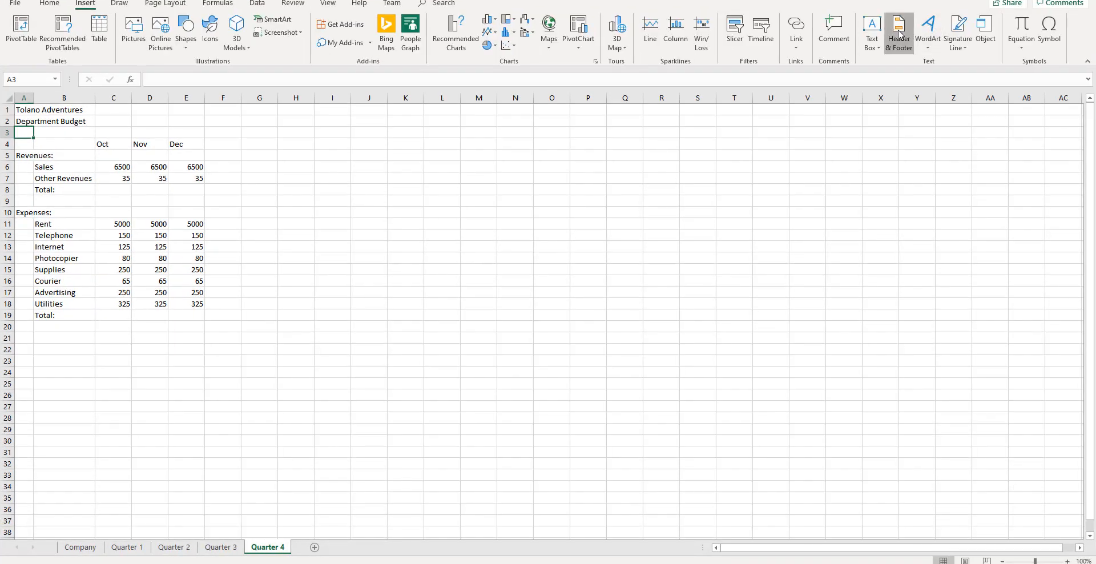
Add the preset file-name header Quarterly Income Statement.xlsx to the Quarter 4 sheet and check its centre field.
click(899, 35)
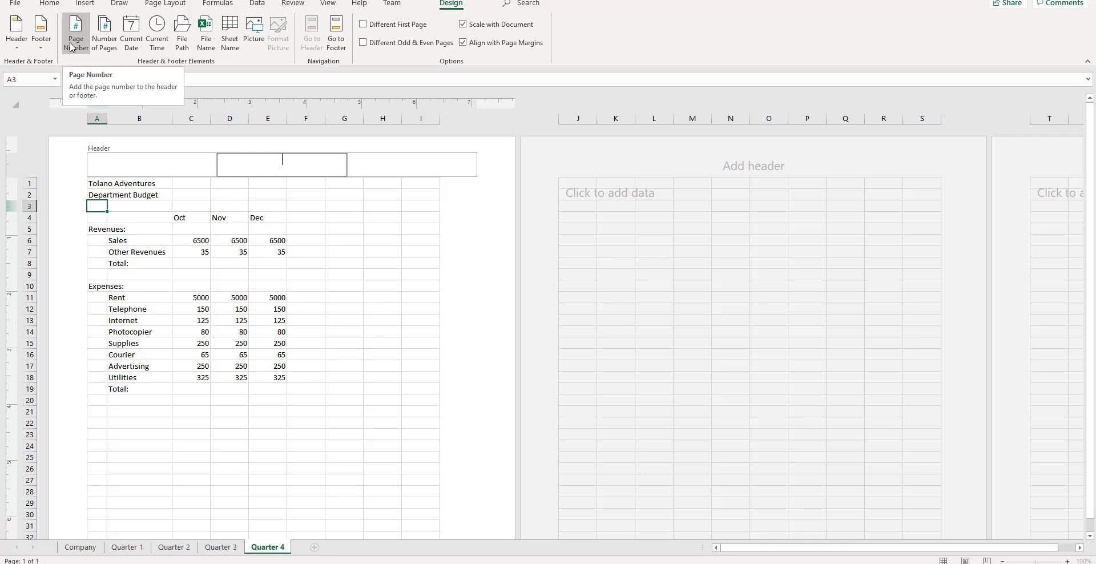
click(27, 48)
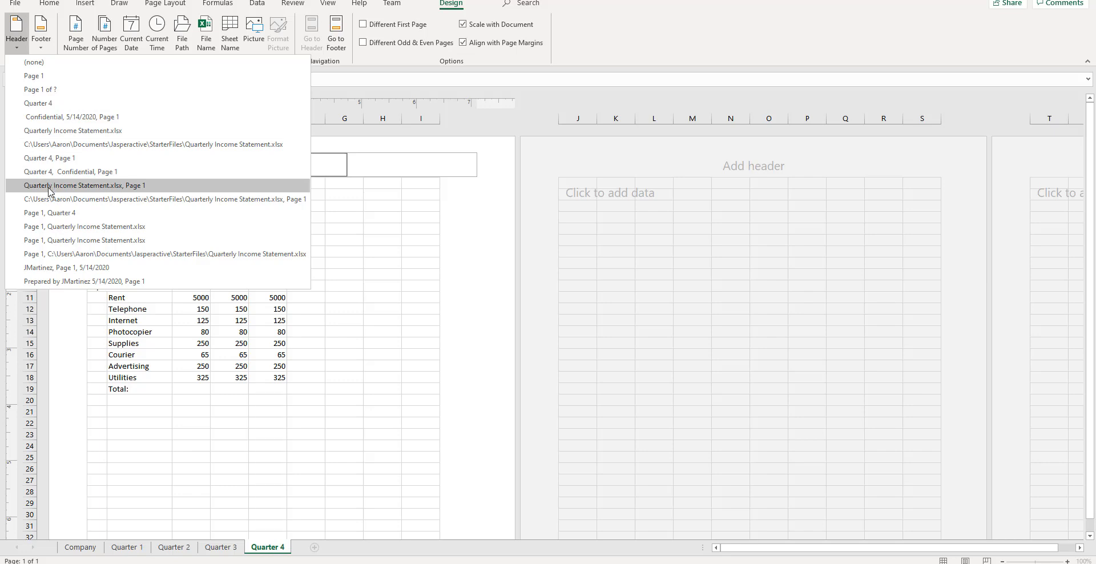
click(48, 137)
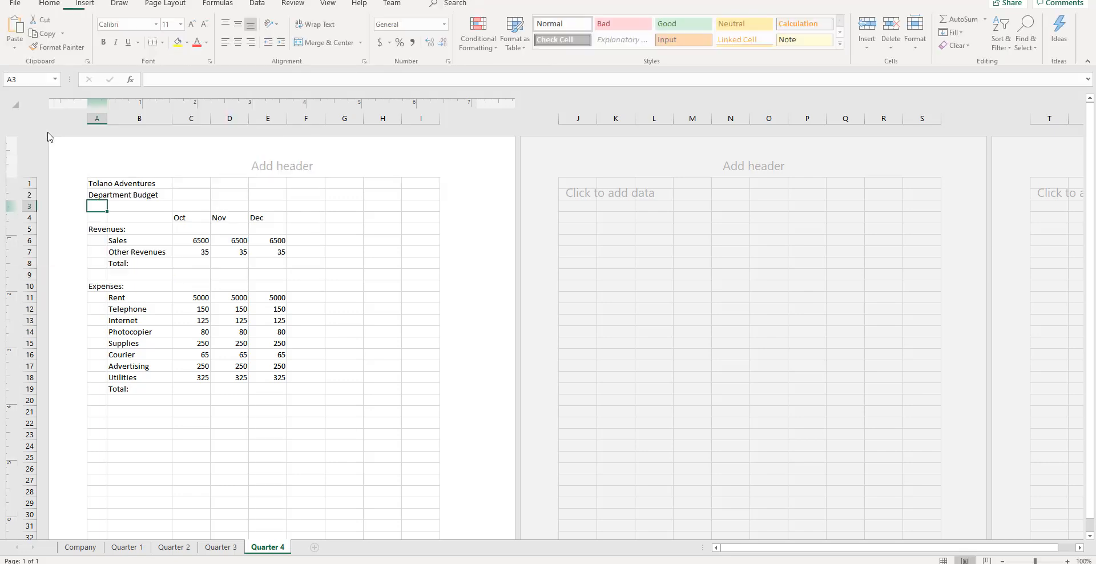
click(279, 167)
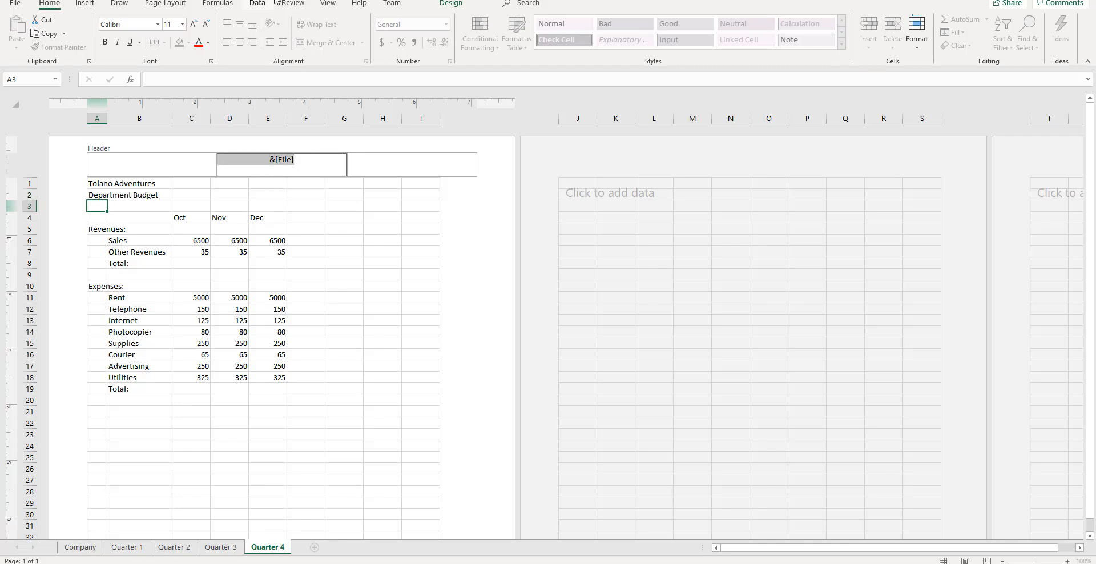
key(End)
click(439, 248)
Add the preset Page 1 footer to the Quarter 4 sheet and check its centre field.
scroll(394, 367, down, 10)
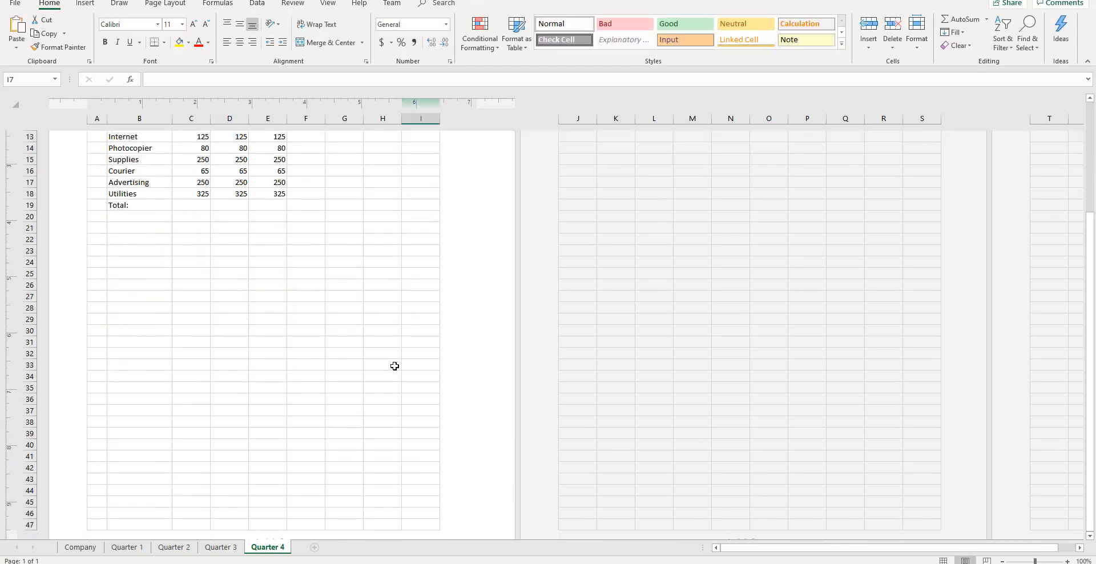
click(285, 314)
click(404, 311)
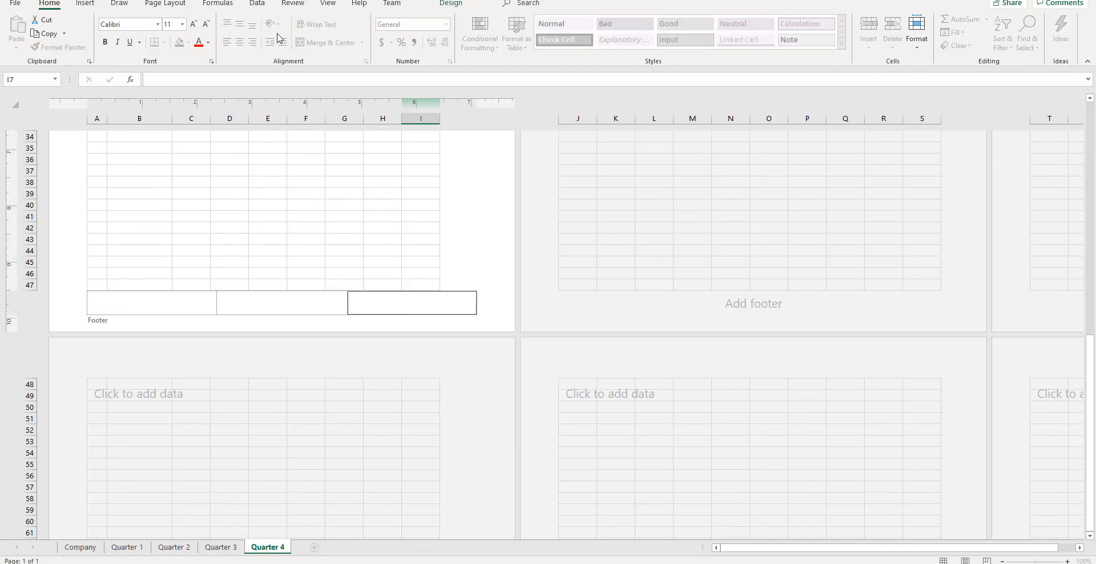
click(451, 3)
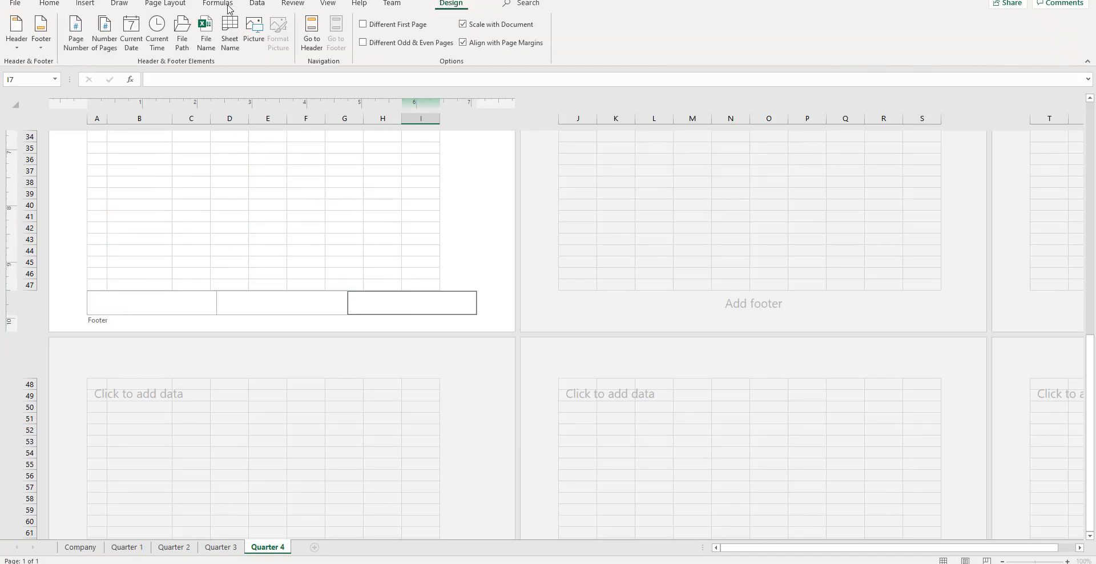
click(41, 51)
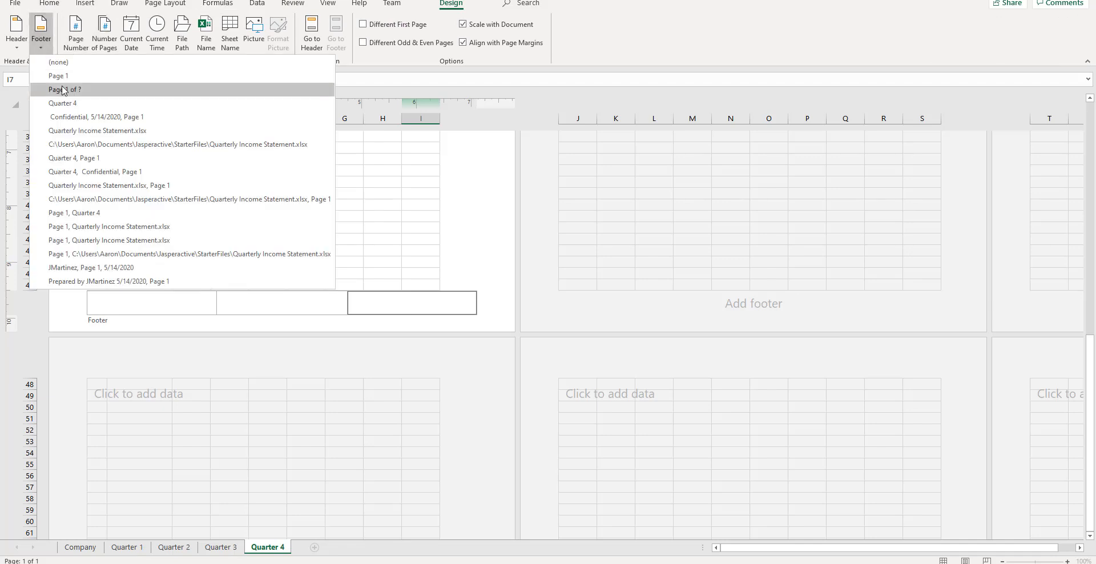
click(60, 62)
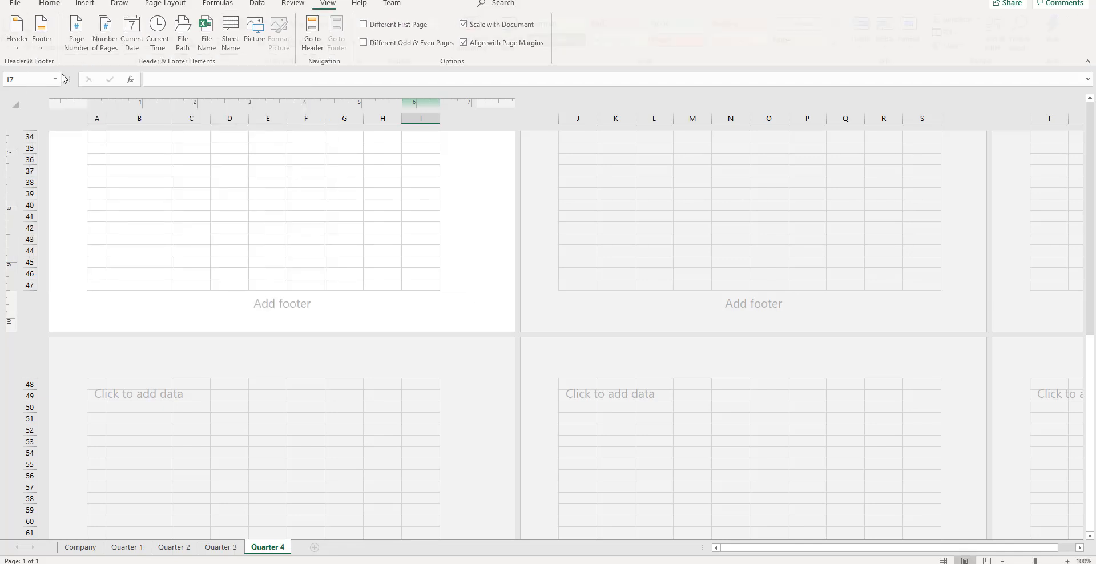
click(282, 308)
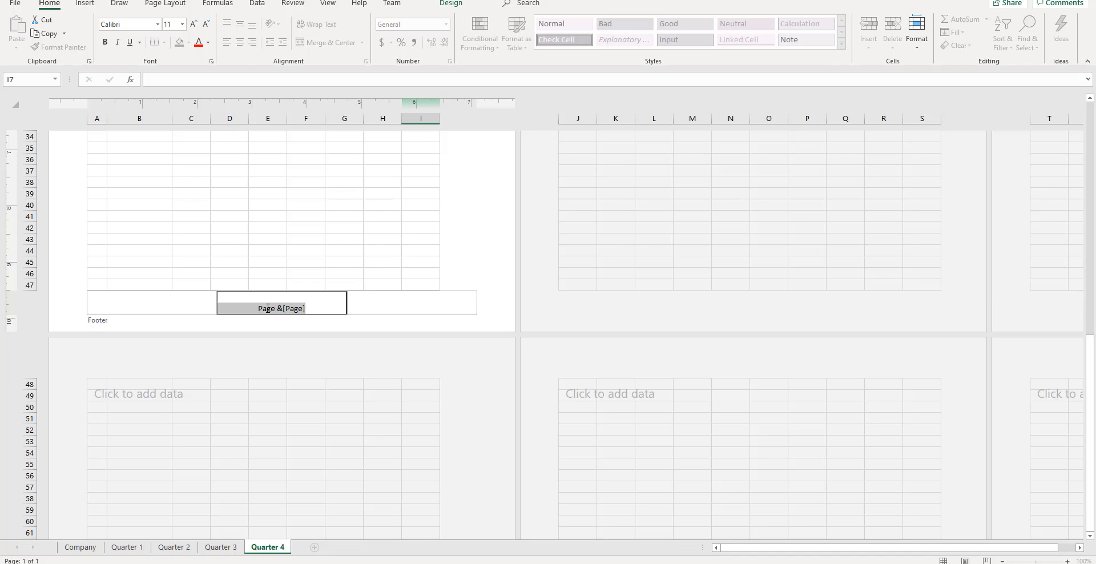
click(457, 258)
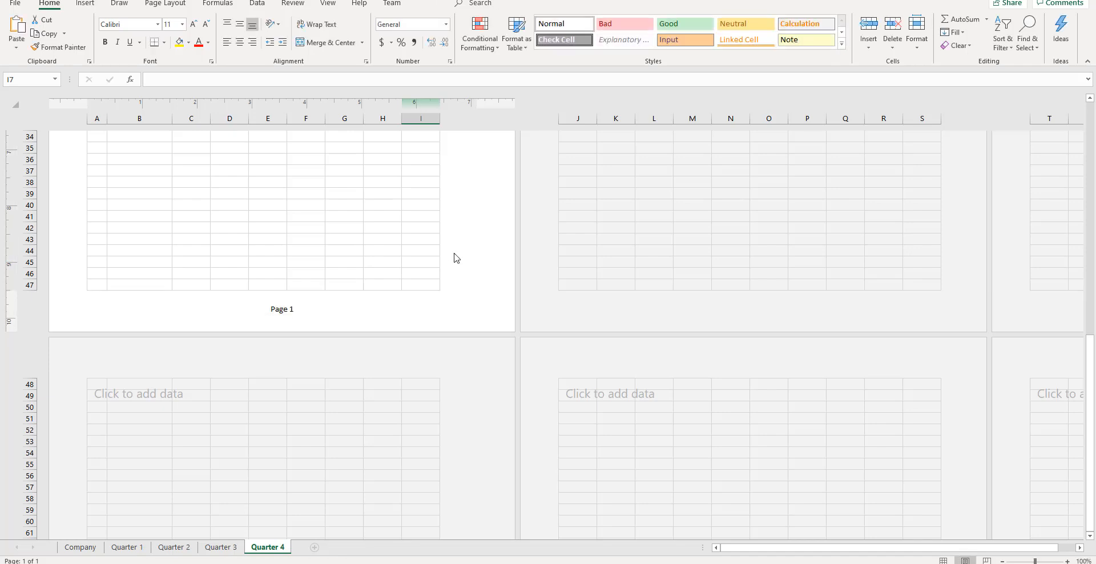
scroll(430, 260, up, 10)
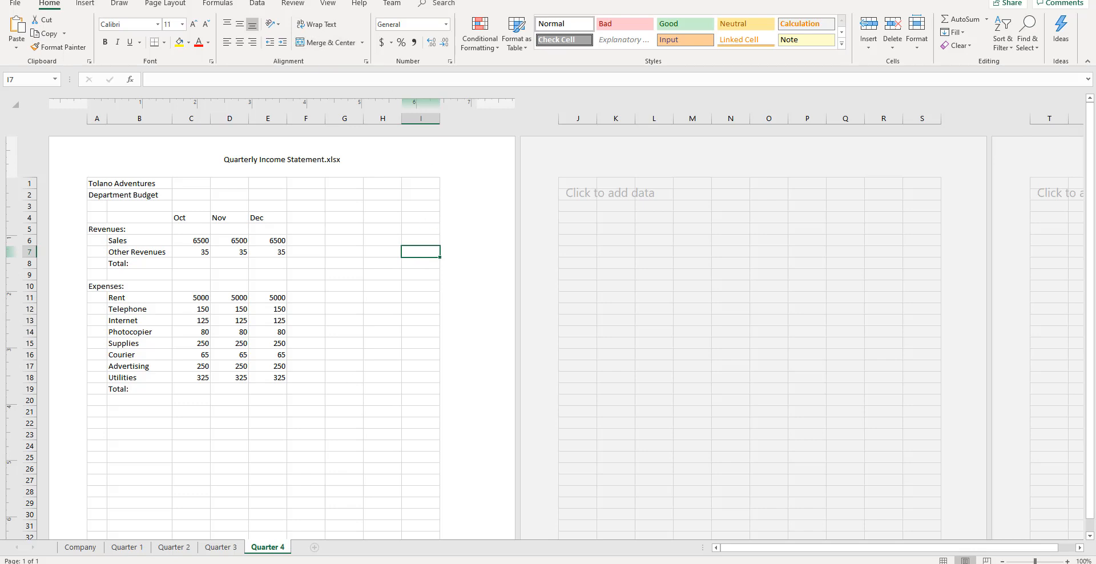
Turn on printing of row and column headings for the Quarter 4 sheet.
key(alt+Tab)
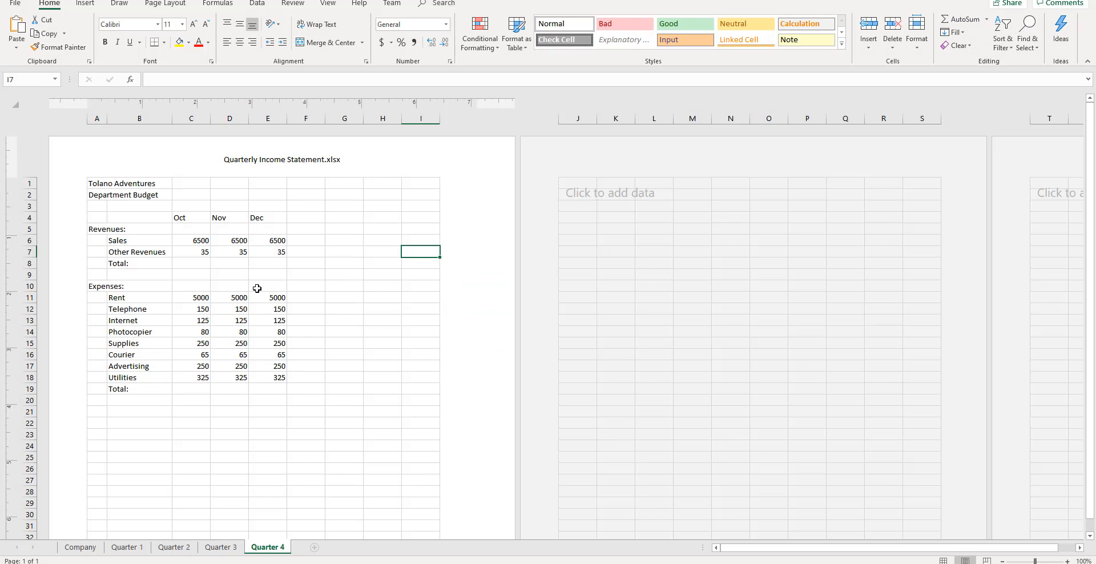
click(192, 219)
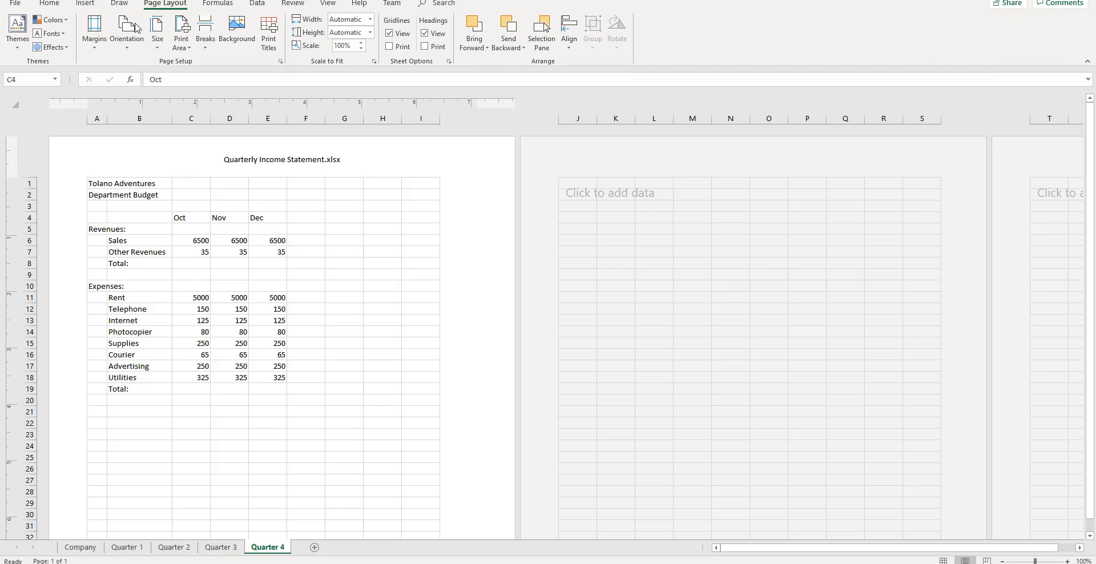
click(166, 2)
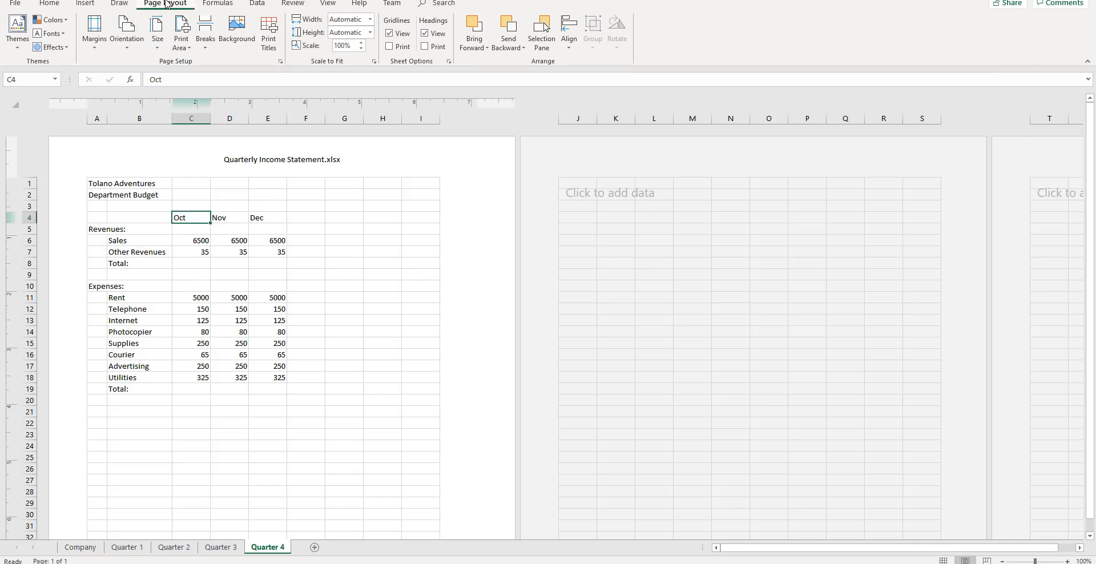
click(425, 46)
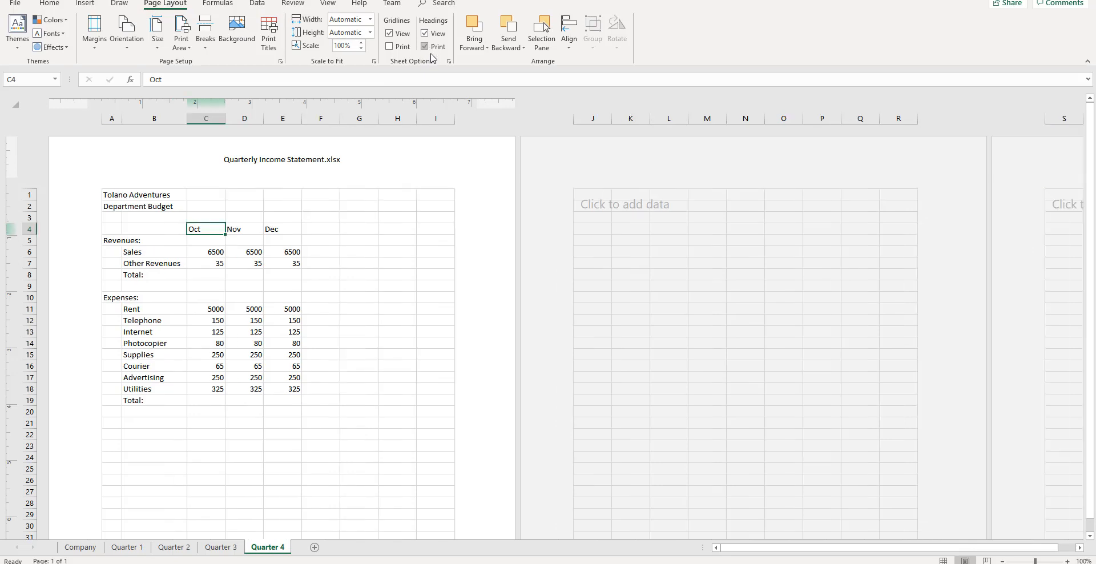
In the Quarter 4 sheet's page setup, set row 4 ($4:$4) as the row to repeat at the top of printed pages.
click(449, 63)
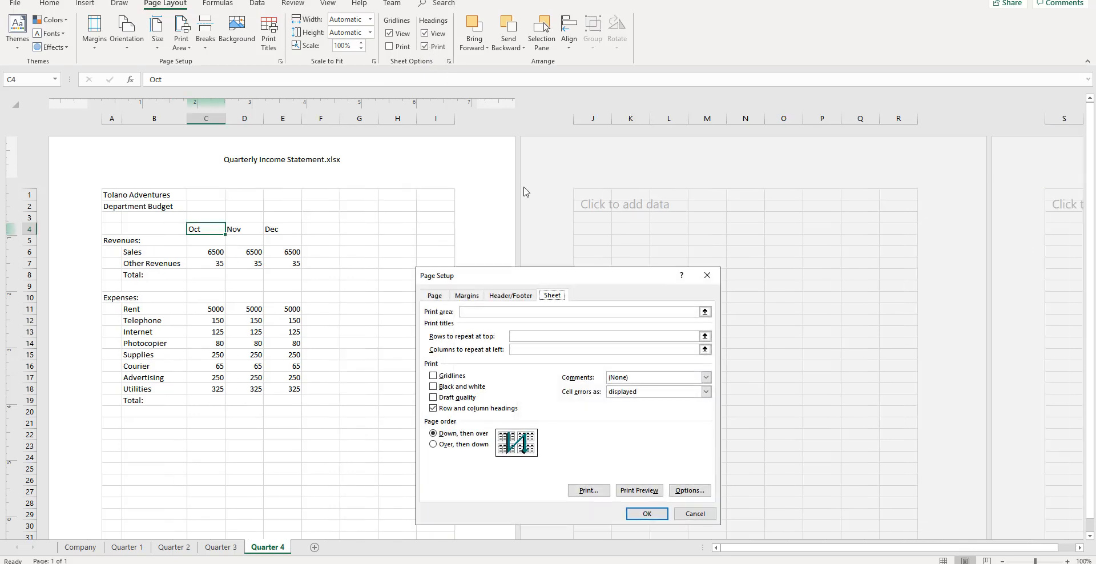
drag(577, 205, 594, 182)
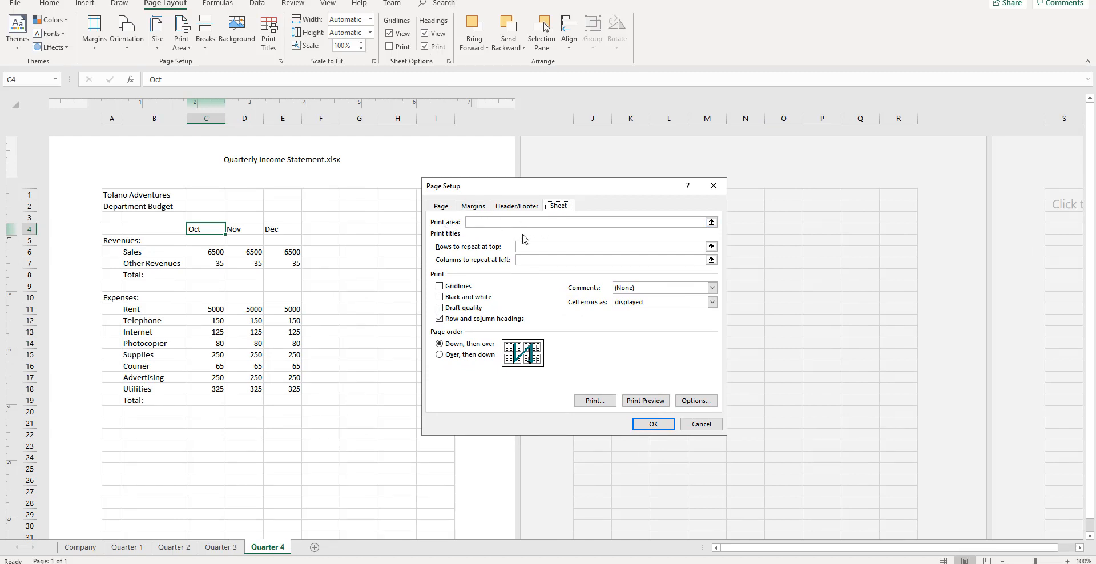
click(560, 248)
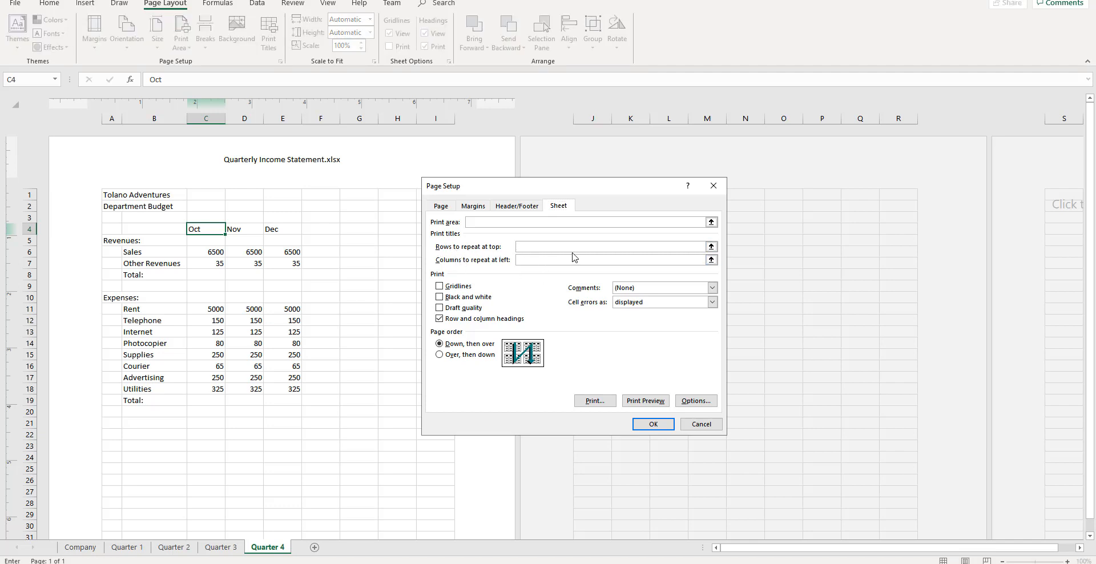
click(29, 229)
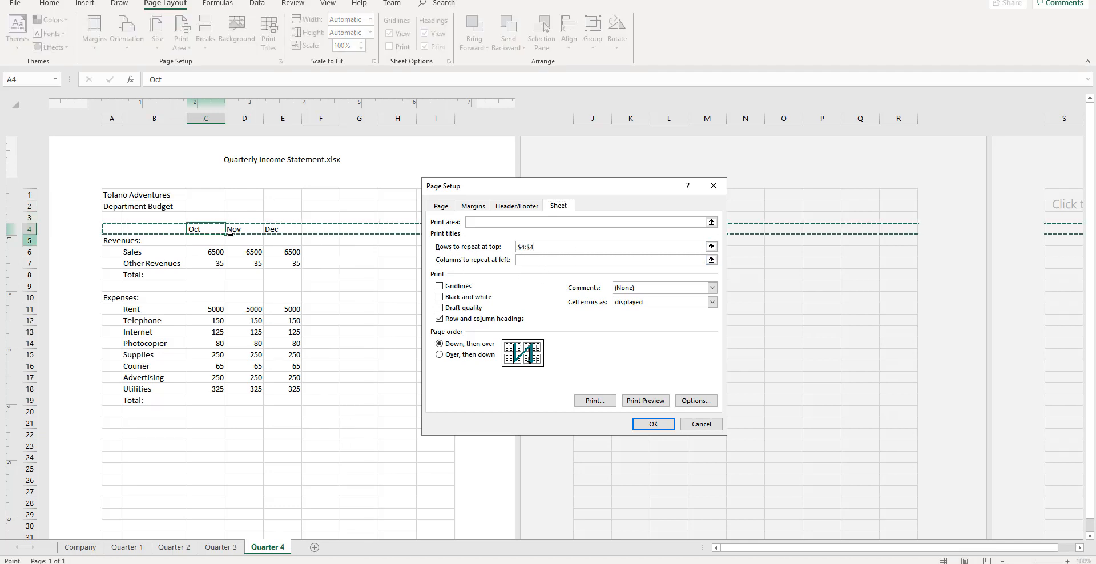
key(BackSpace)
key(BackSpace)
key(BackSpace)
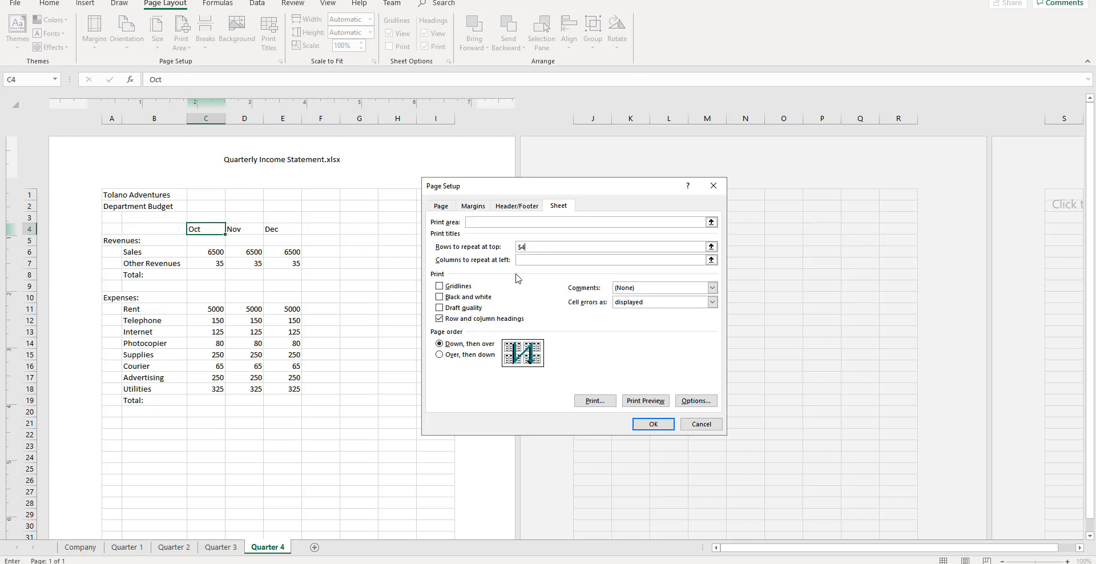
click(711, 247)
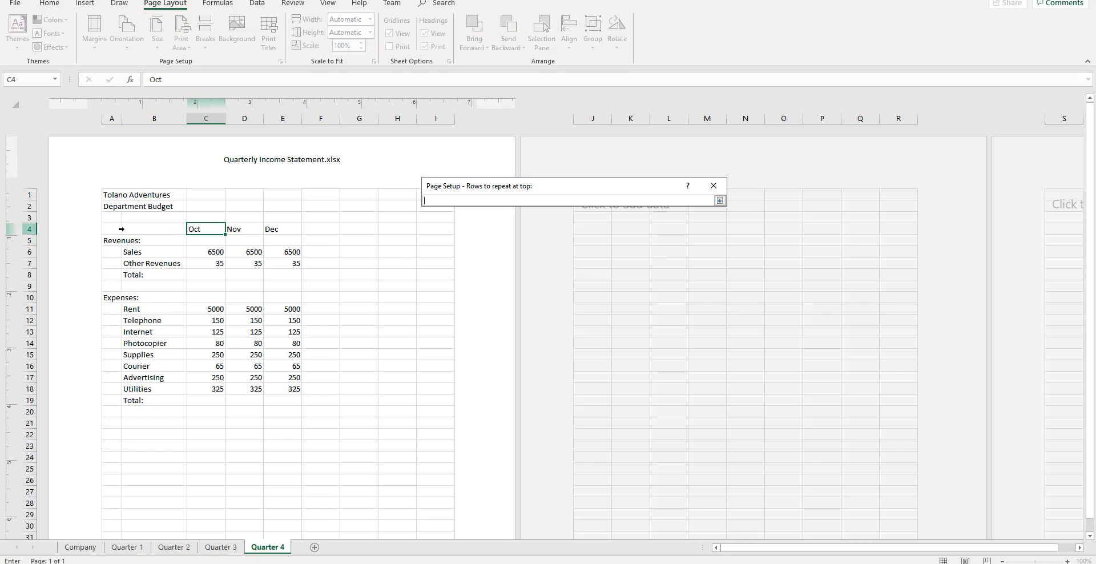
click(200, 229)
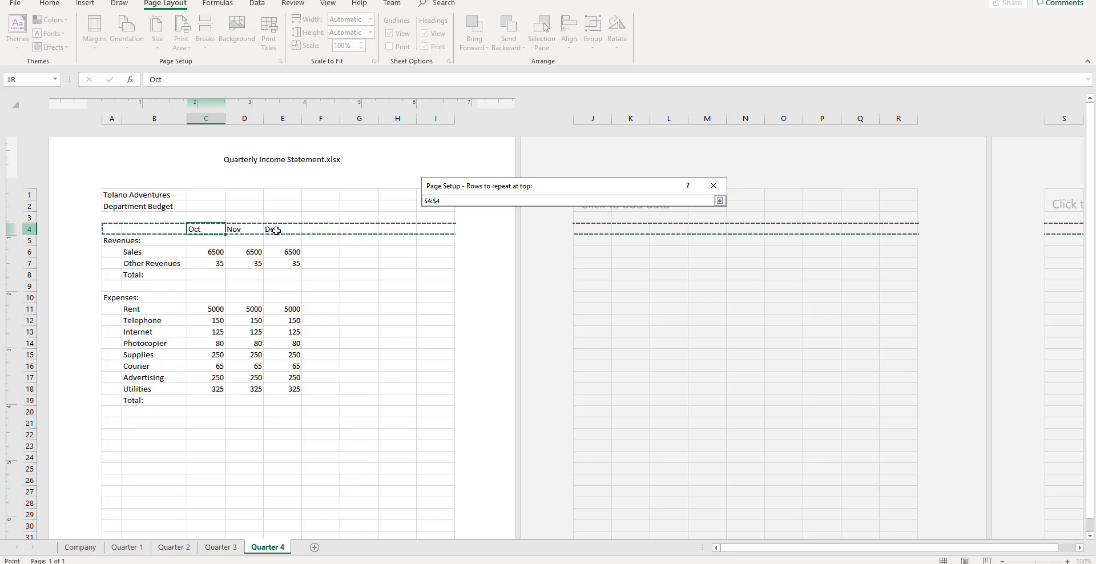
click(720, 201)
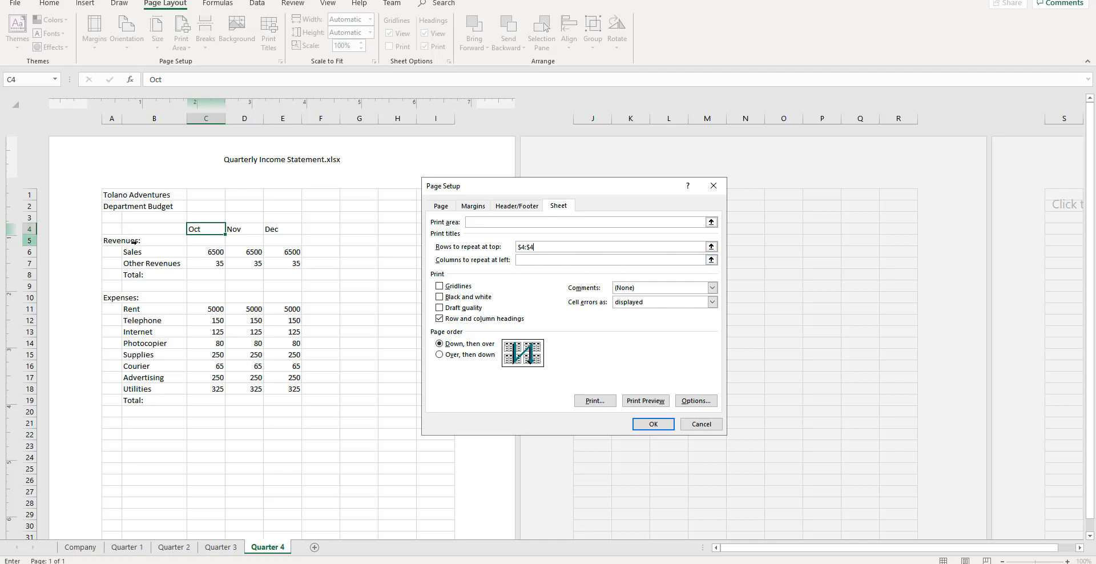
Select column B of the Quarter 4 sheet for the columns to repeat at left, using both direct selection and the range picker.
click(551, 261)
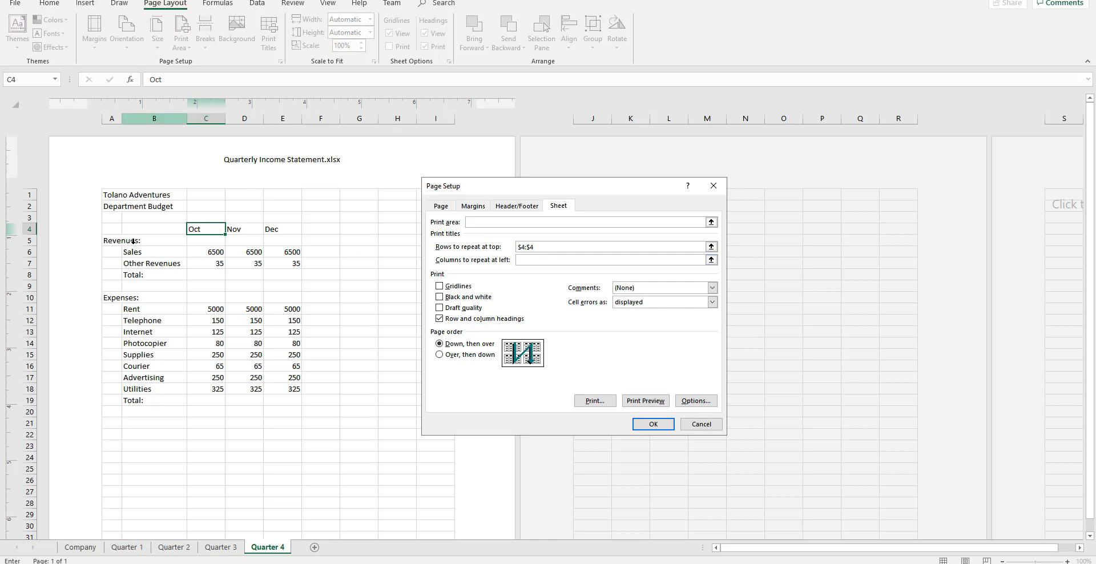
drag(133, 241, 127, 299)
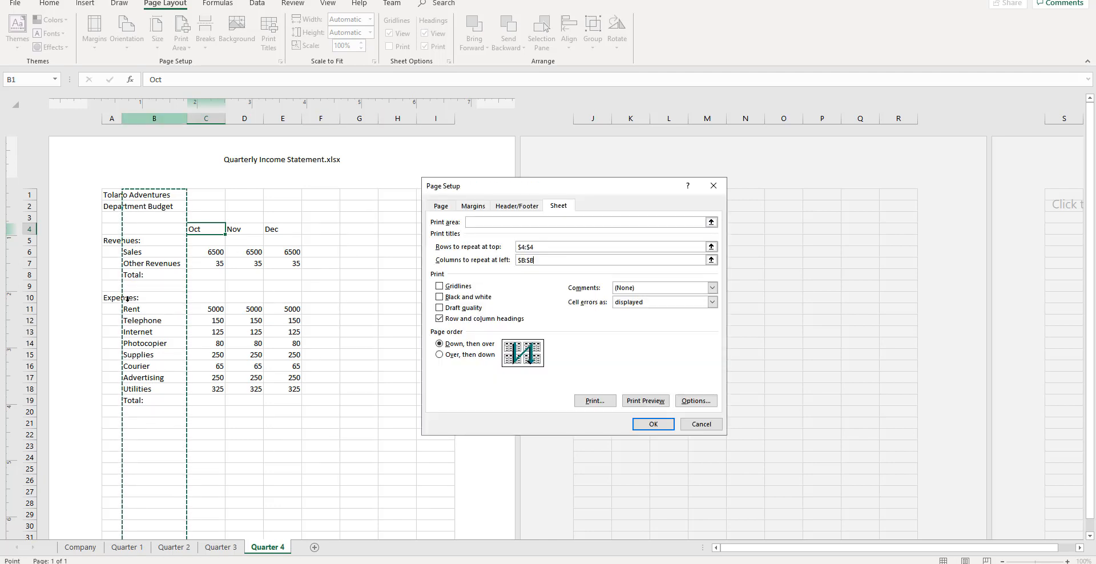
click(711, 261)
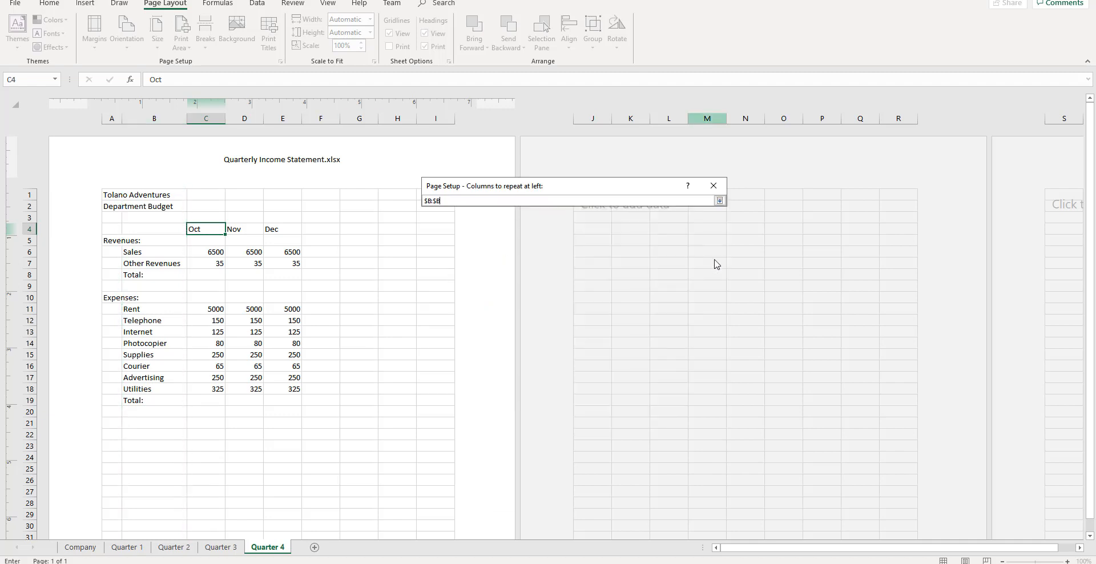
click(153, 240)
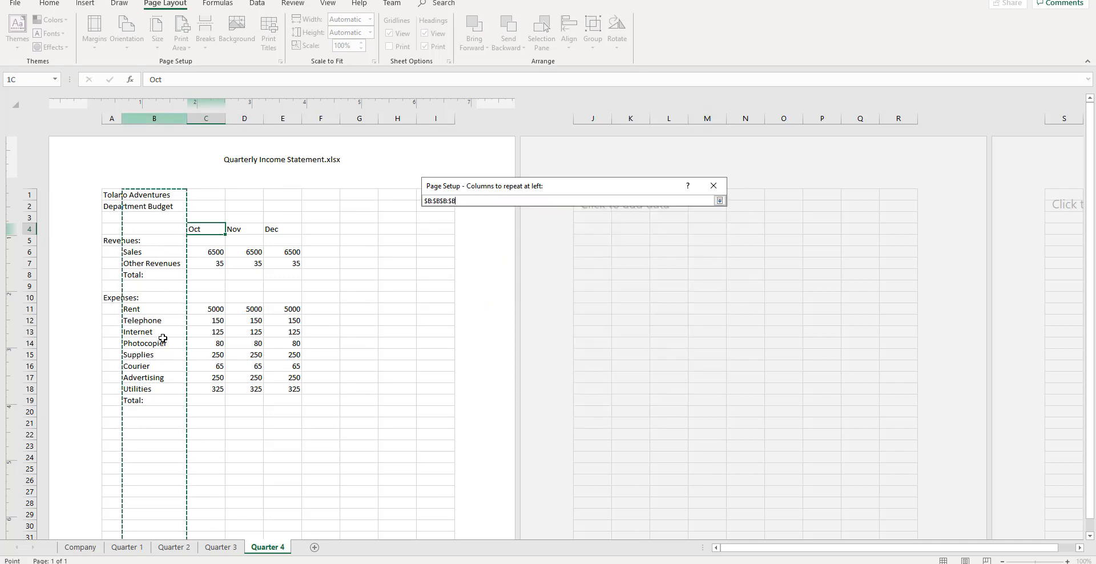
click(719, 201)
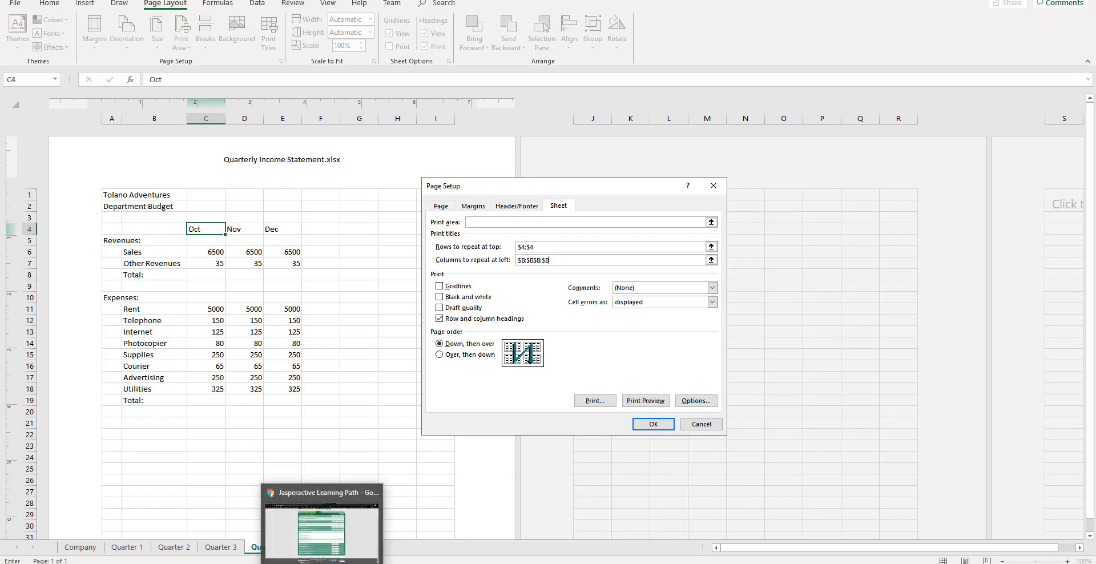
Switch to the Jasperactive course page in Chrome, look through the Lesson 5 exercises on viewing and printing workbooks, and reload Lesson 5.
click(334, 525)
right_click(324, 563)
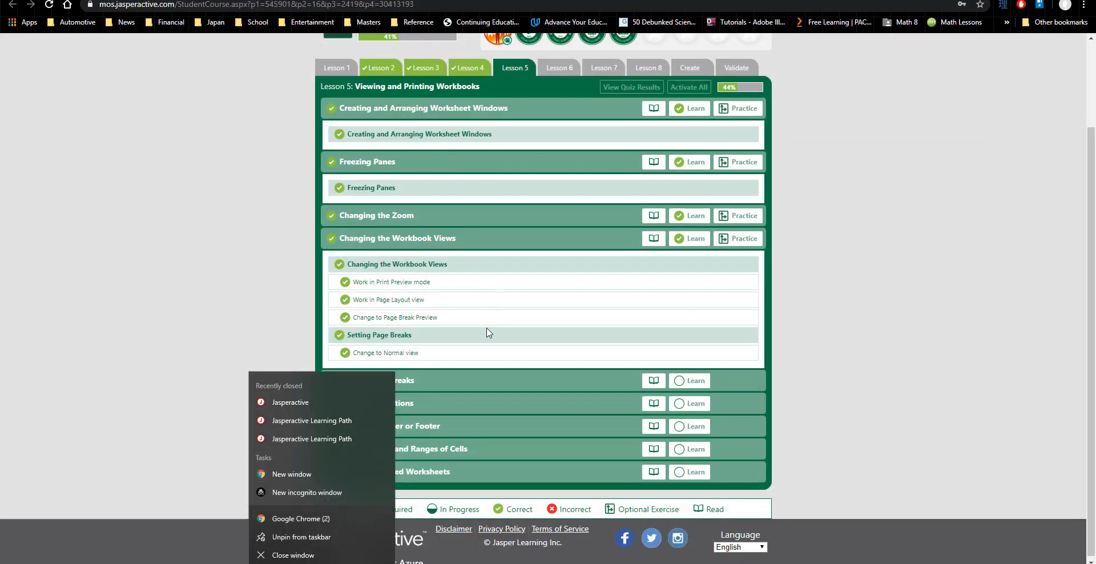
scroll(487, 333, up, 3)
click(107, 258)
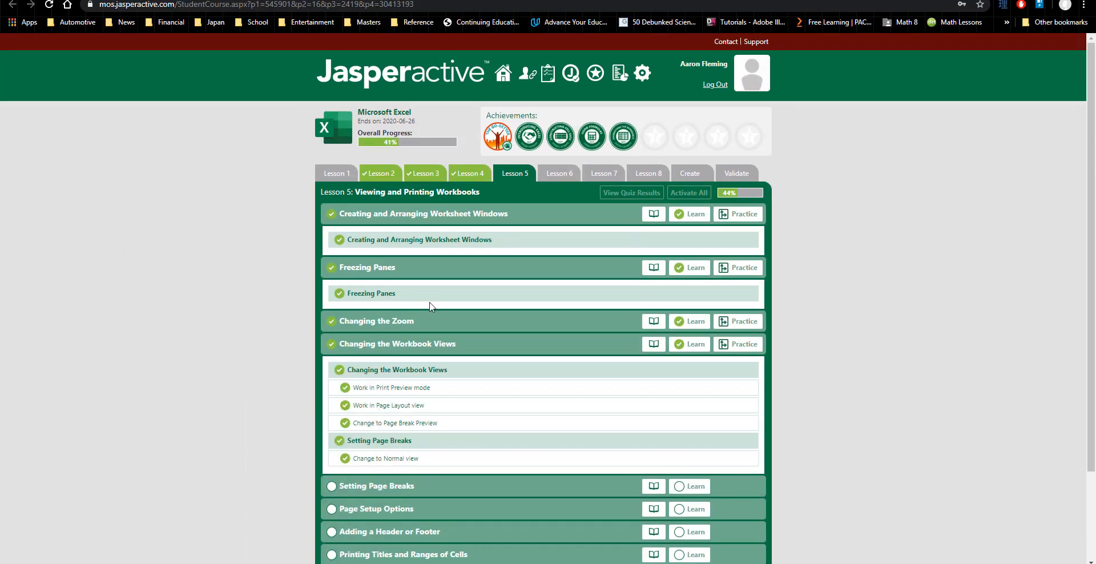
scroll(426, 309, down, 2)
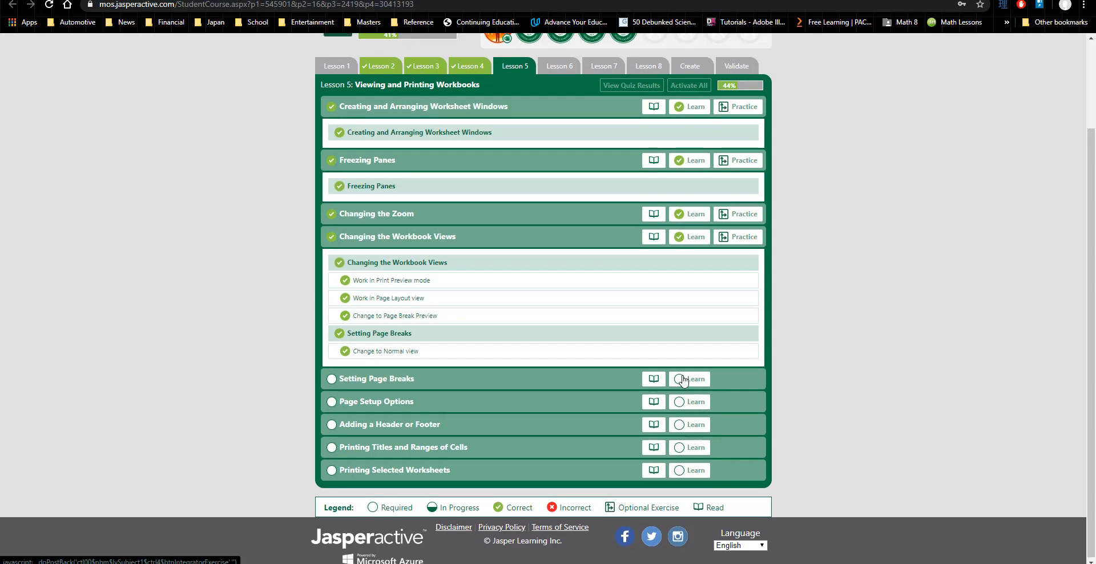
scroll(594, 298, up, 2)
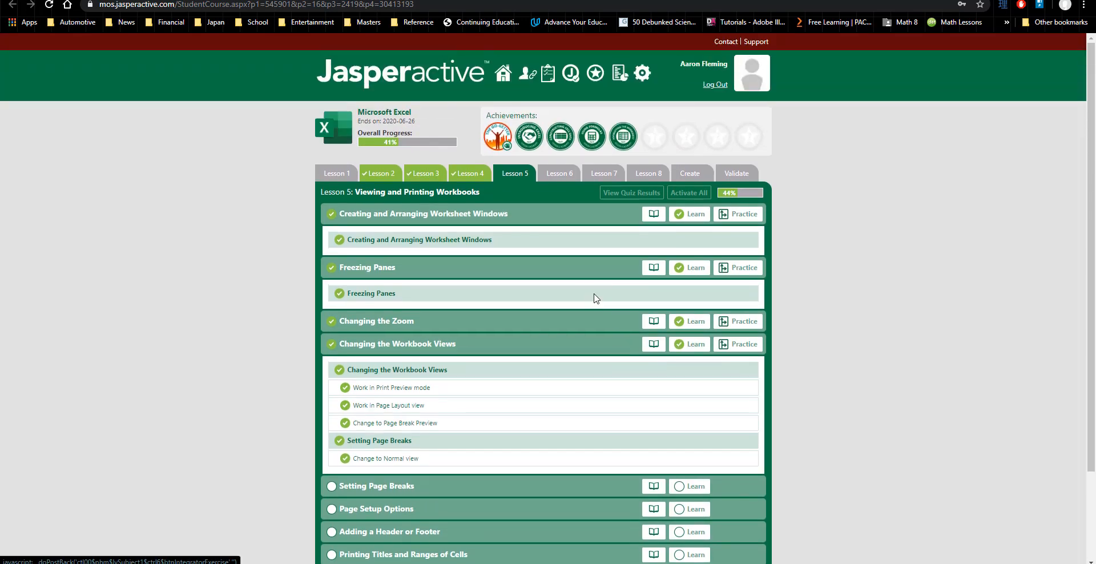
click(520, 180)
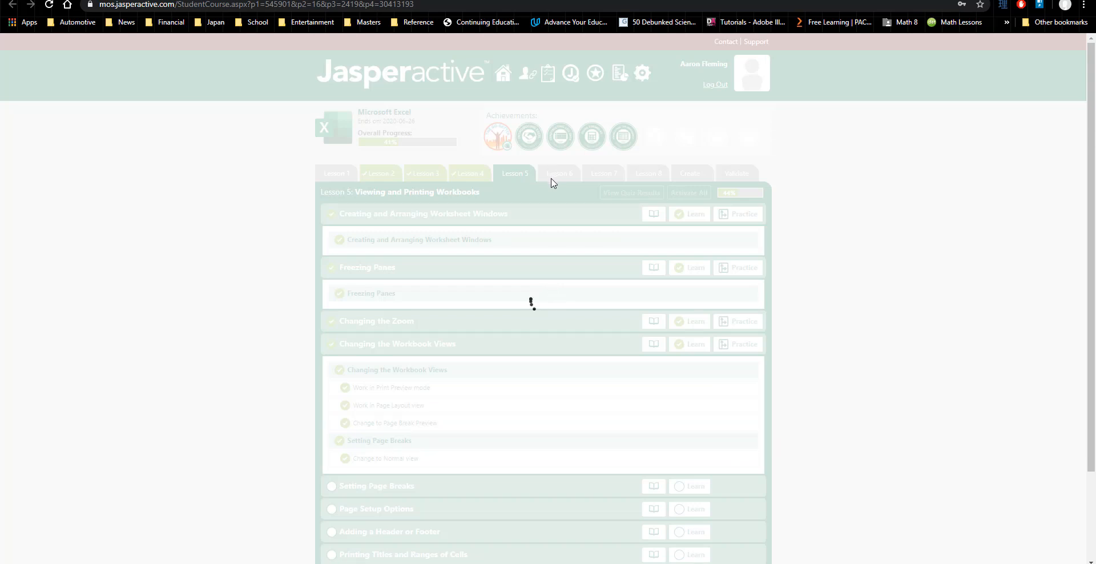